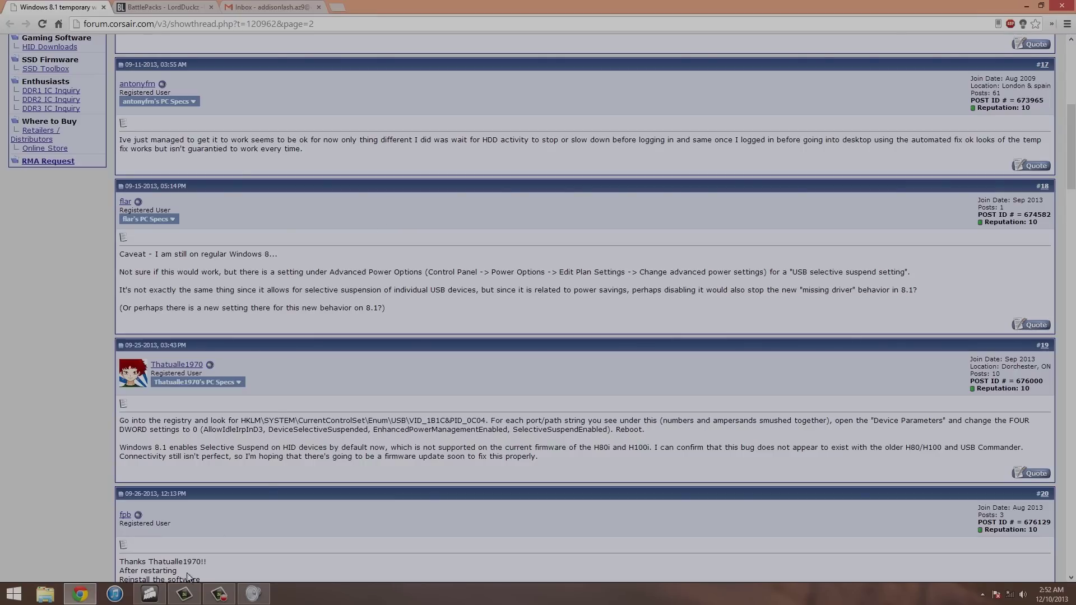
- Bring up the Corsair Link monitoring window, then return the Corsair forum thread to the front
left_click(184, 595)
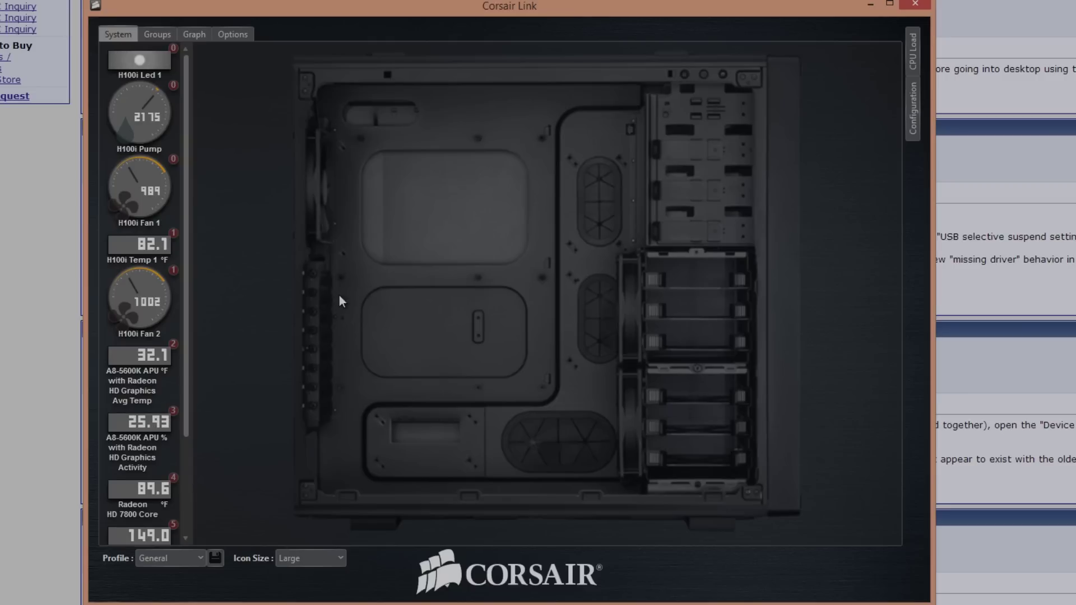
left_click(36, 439)
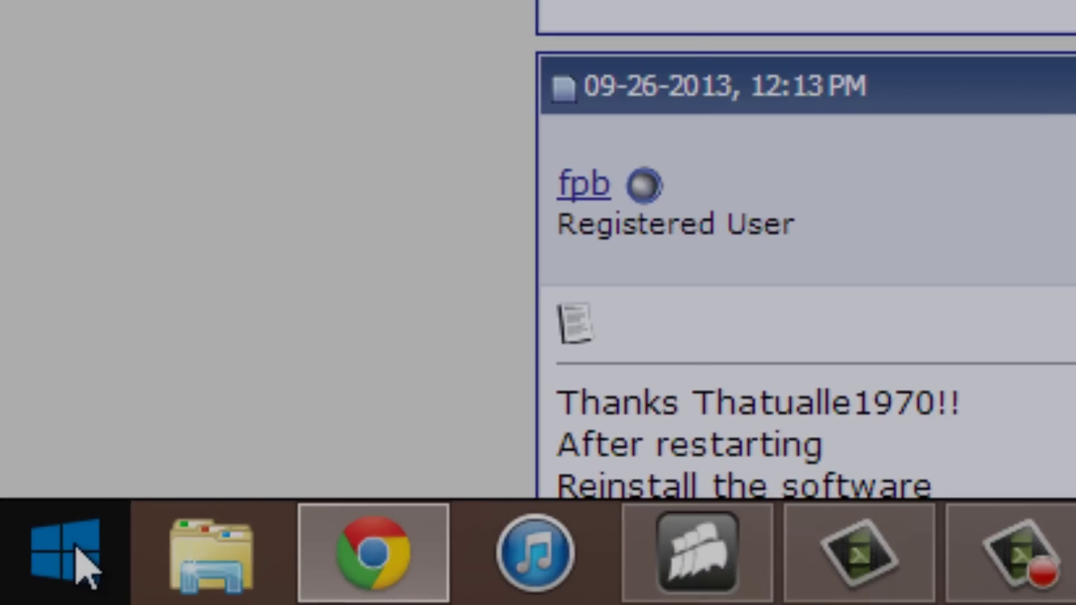
- Open the Windows quick-access system menu listing Run from the Start button
right_click(84, 559)
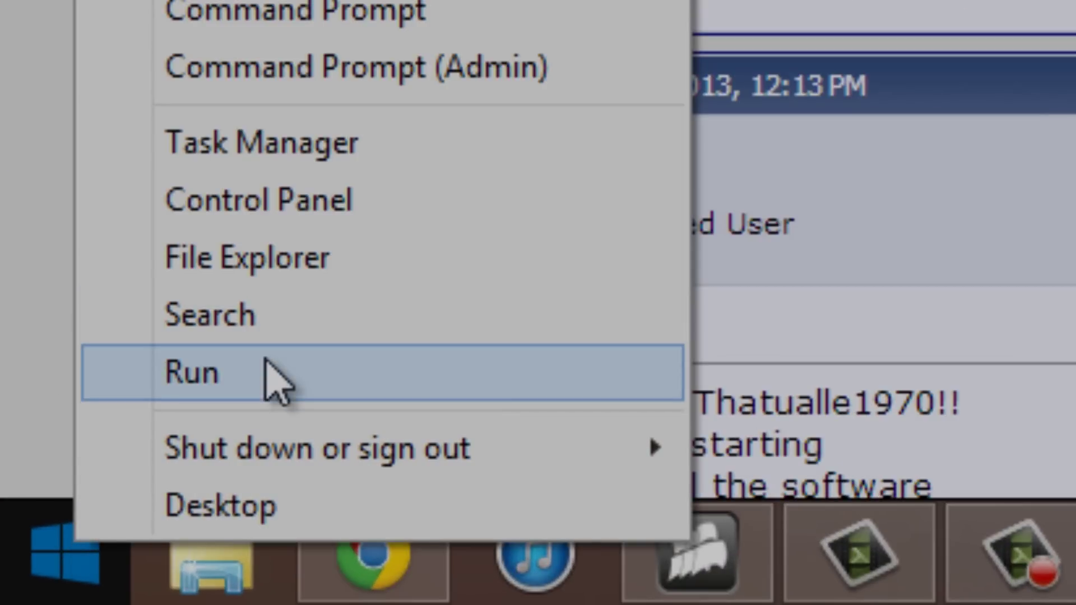
- Launch regedit through the Windows Run dialog
left_click(278, 380)
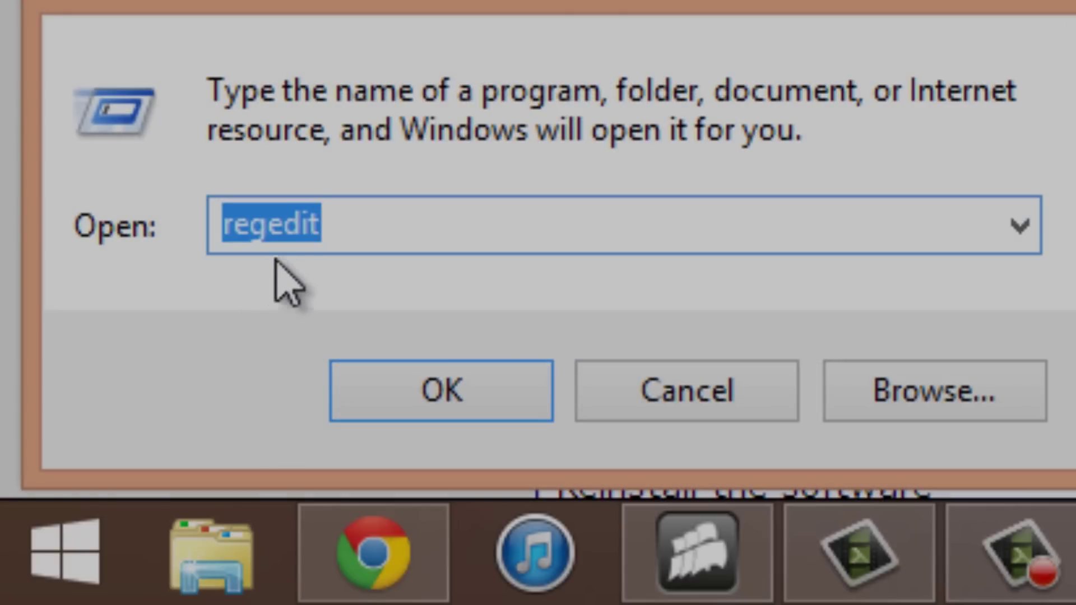
left_click(492, 421)
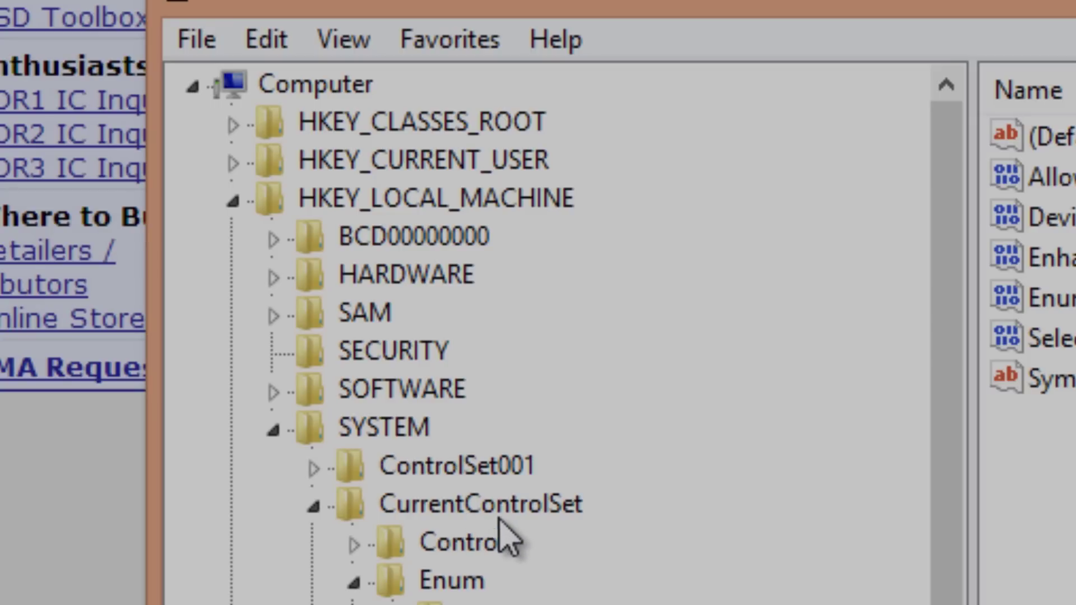
scroll(513, 546, "down", 1)
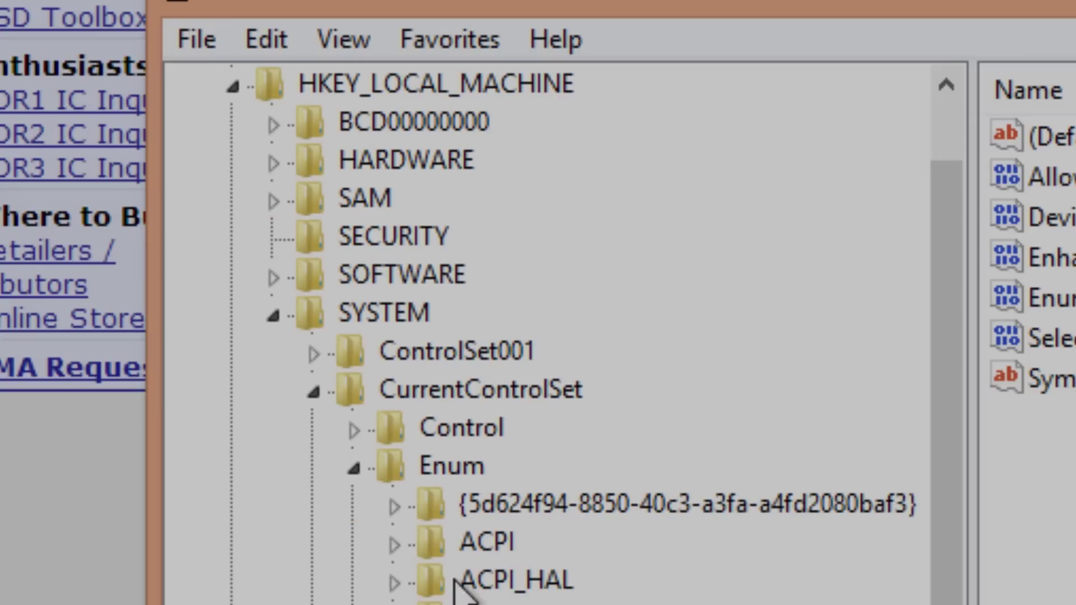
scroll(487, 547, "down", 5)
scroll(504, 252, "down", 8)
scroll(454, 105, "down", 1)
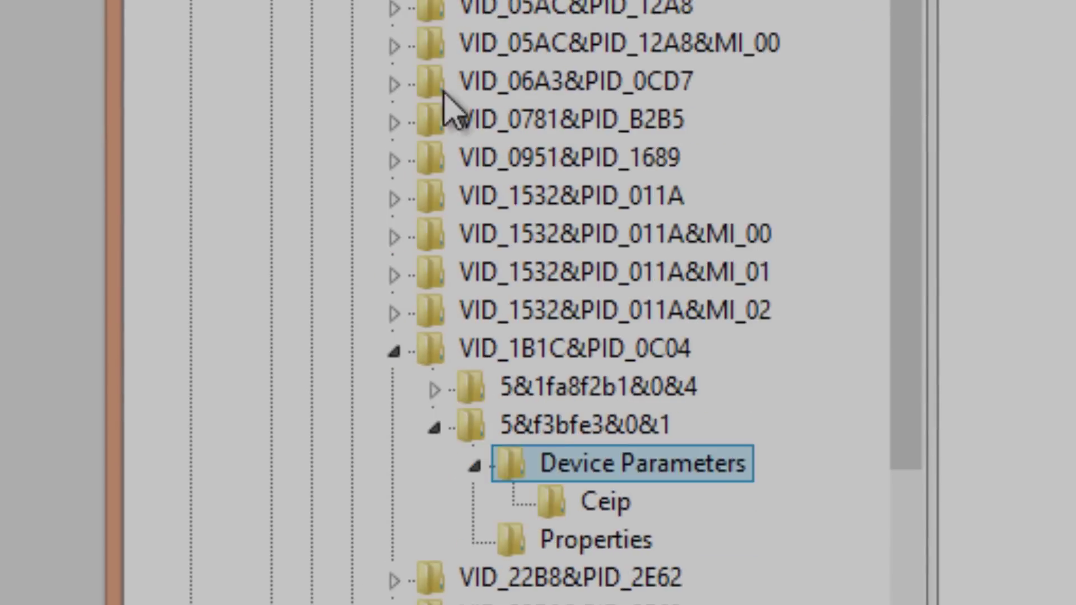
scroll(454, 106, "down", 1)
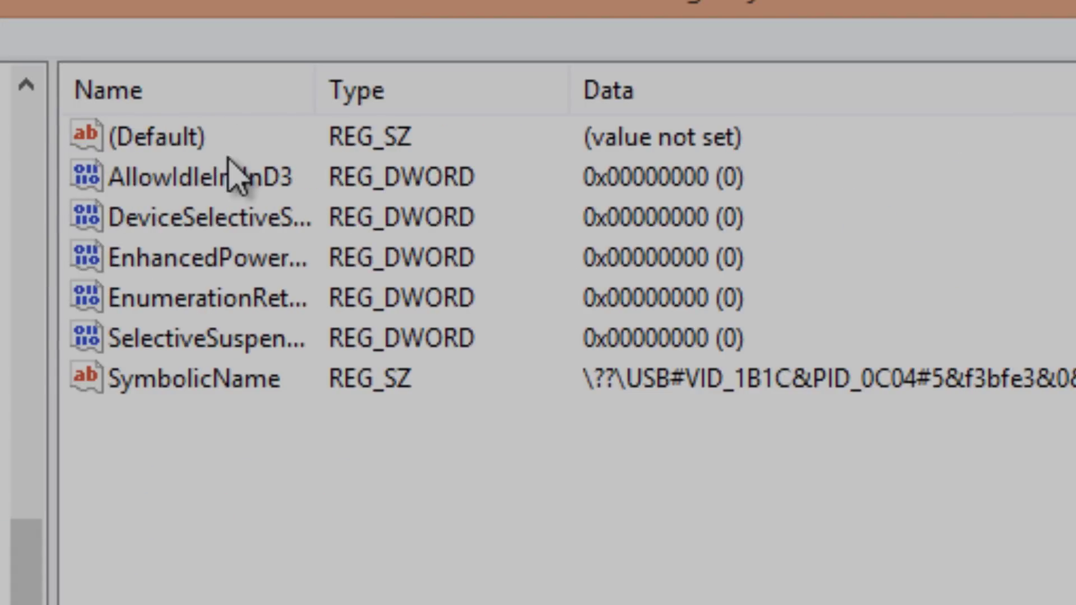
left_click(235, 178)
left_click(233, 220, "shift")
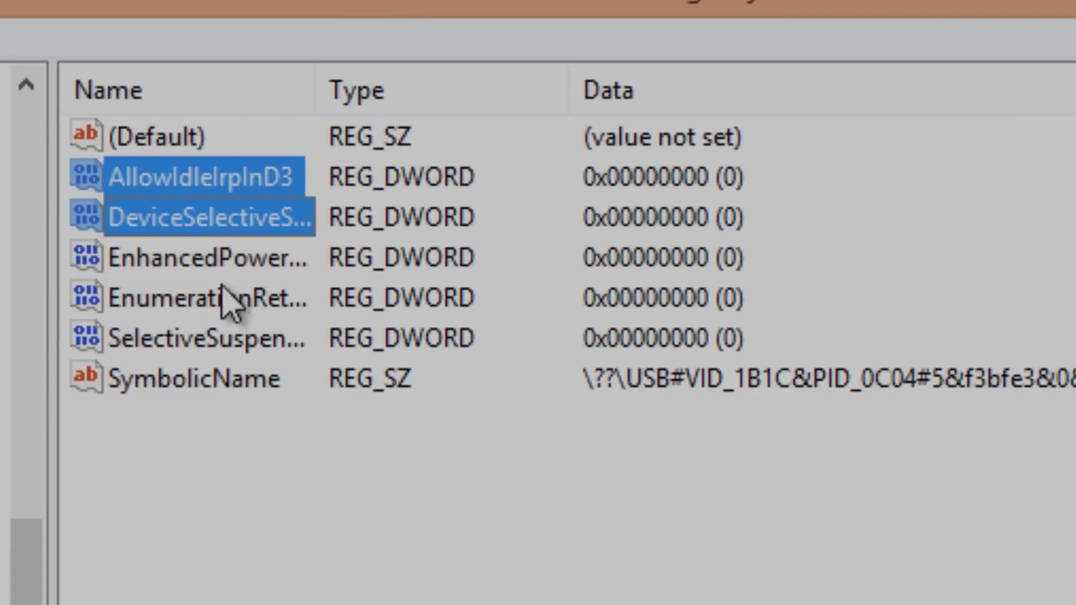
left_click(210, 258, "ctrl")
left_click(211, 338, "ctrl")
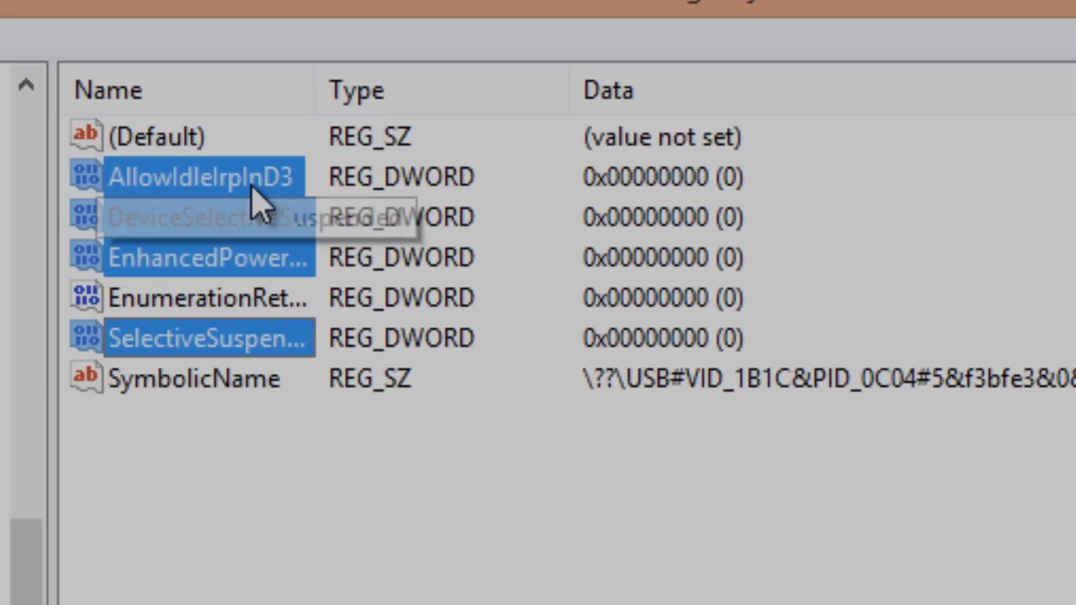
left_click(299, 601)
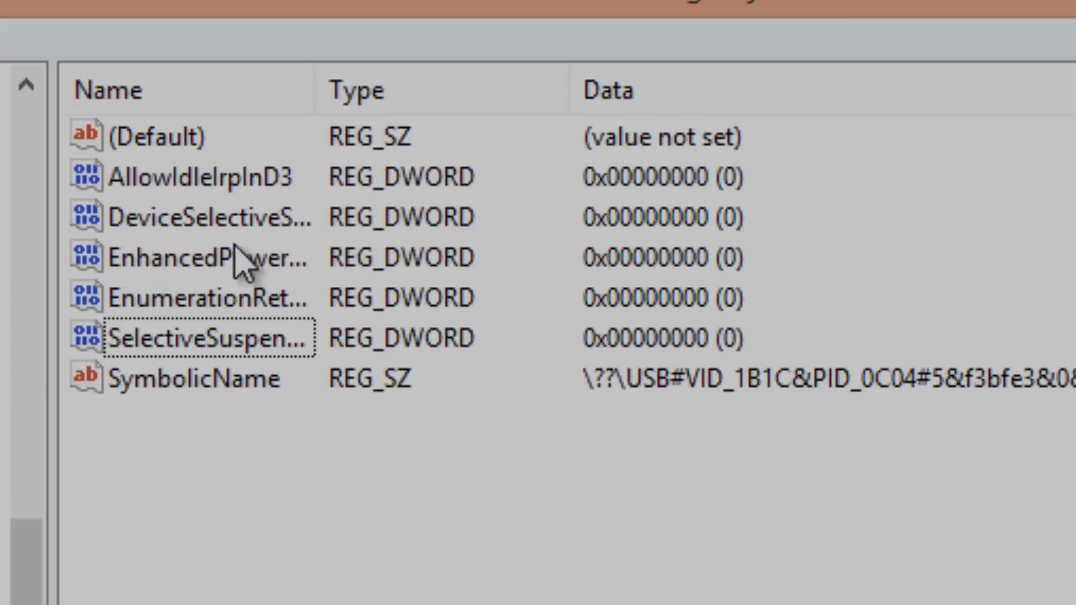
- Open the AllowIdleIrpInD3 value for editing and dismiss it, leaving its data at 0
right_click(202, 178)
left_click(1029, 136)
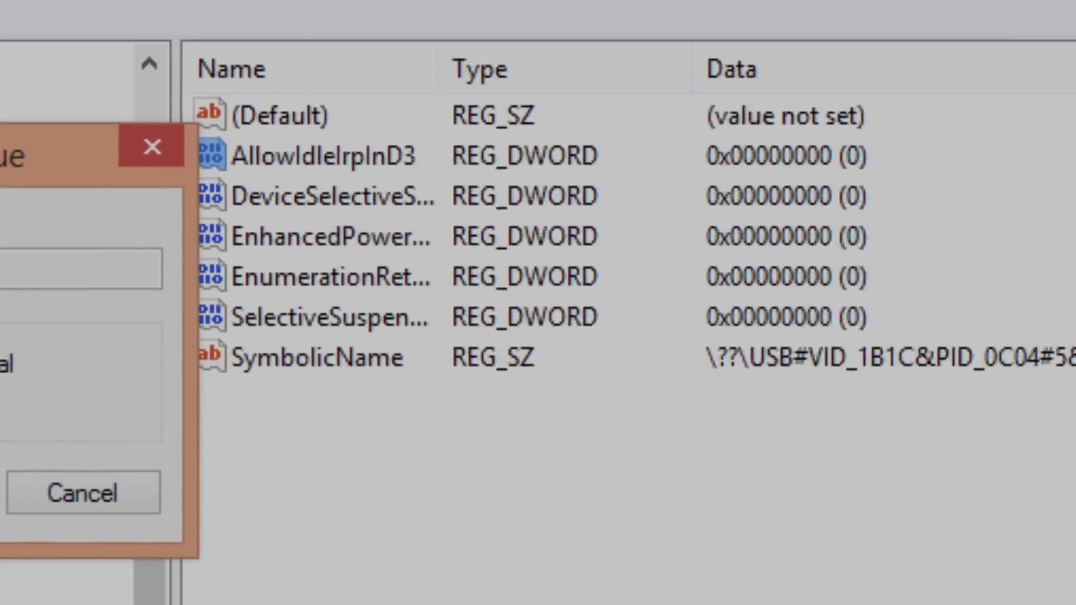
key("Return")
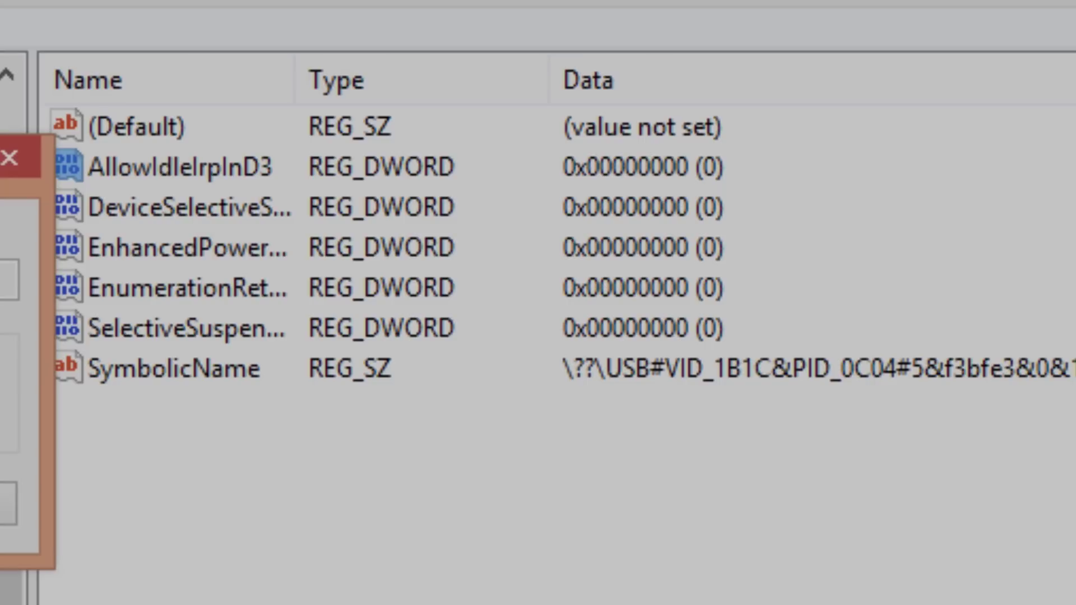
- Select the four power DWORDs together, clear the selection, and close Registry Editor
left_click(130, 221)
left_click(177, 168, "ctrl")
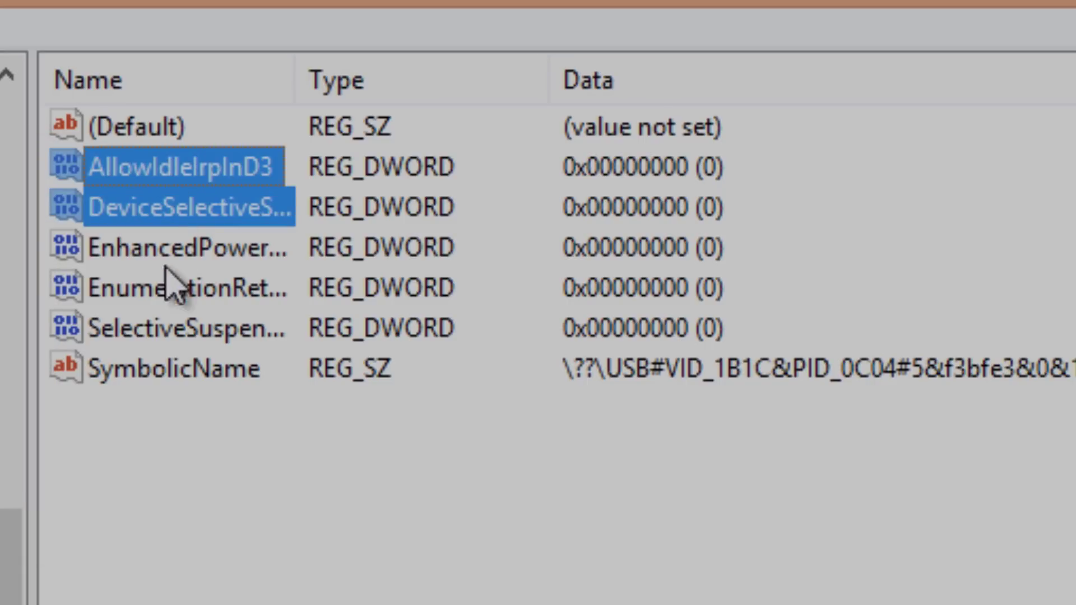
left_click(185, 330, "ctrl")
left_click(181, 249, "ctrl")
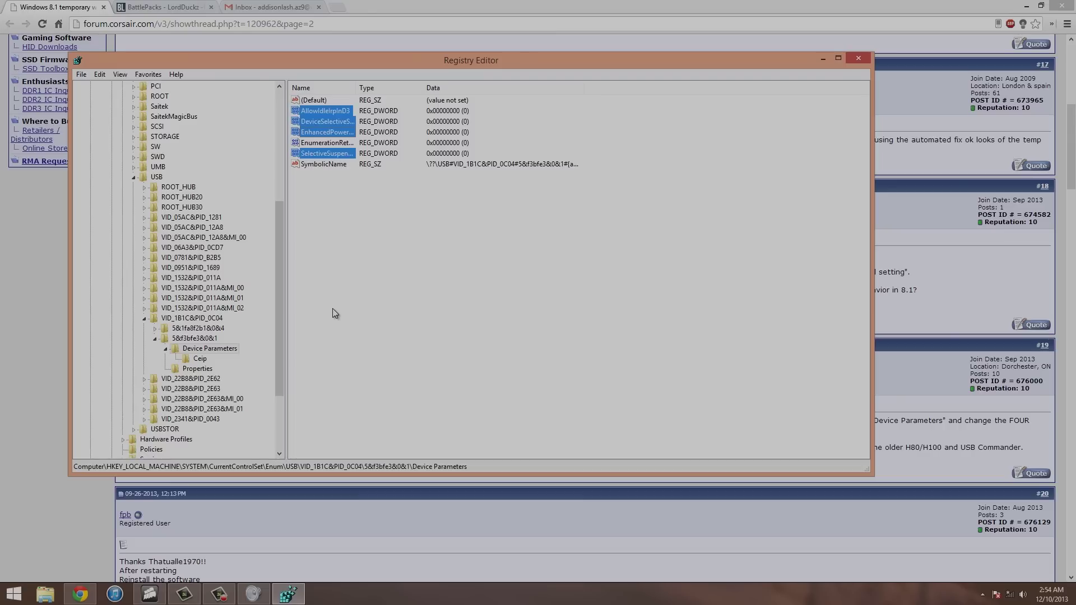
left_click(340, 324)
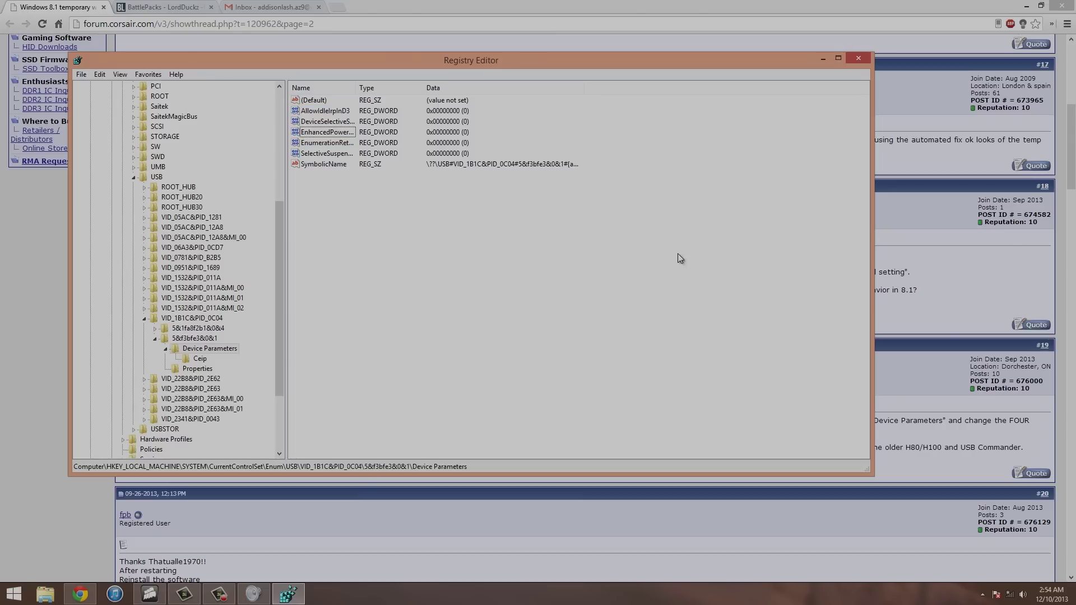
left_click(861, 58)
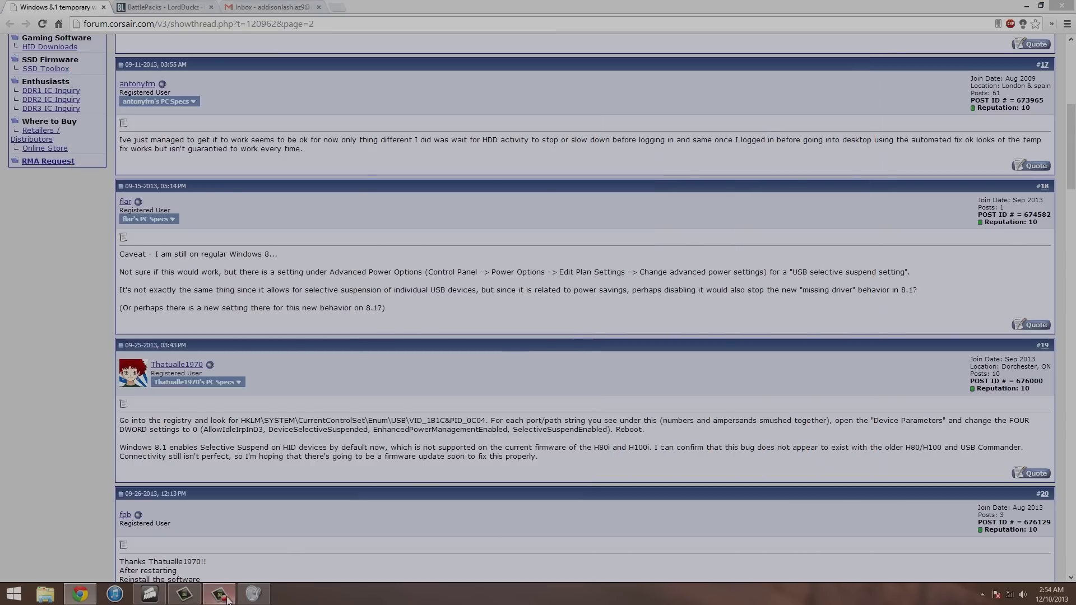